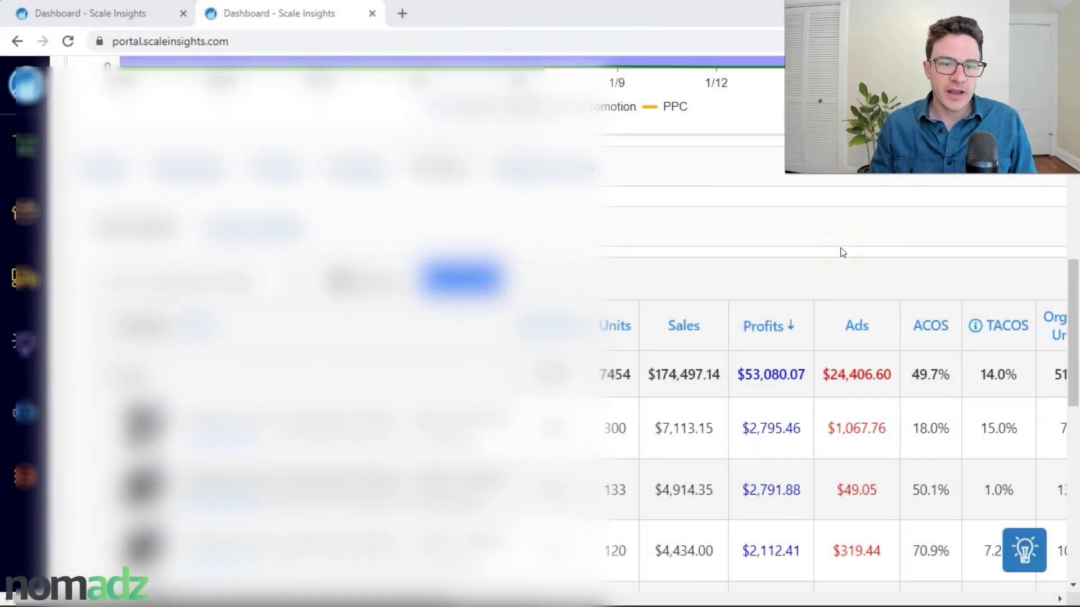
Switch the product table to the Parent ASINs view, with child variations nested under each parent.
click(135, 227)
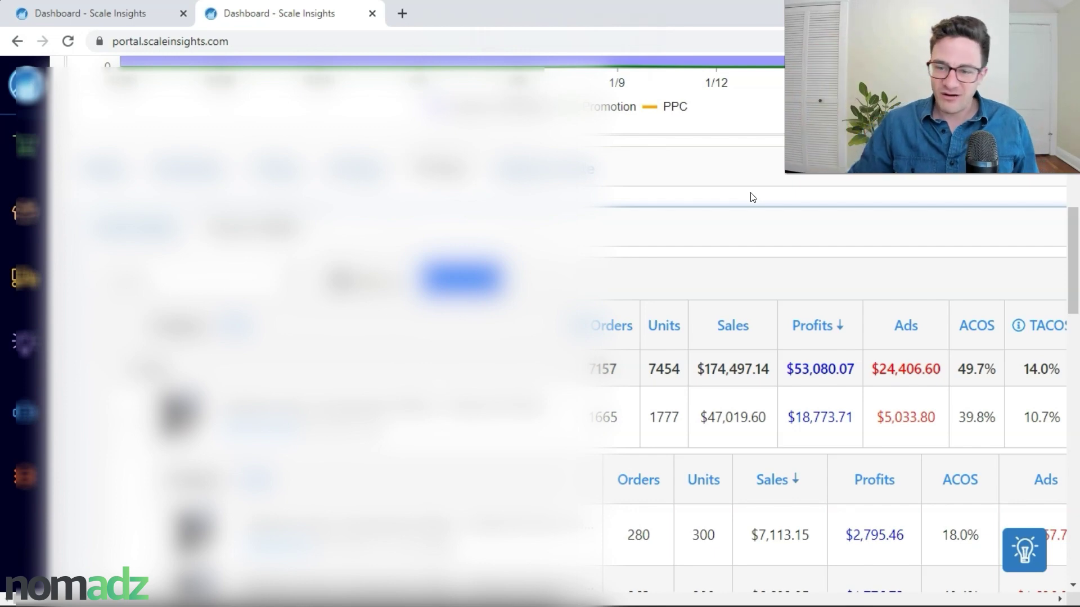
Scroll to the parent's child variation rows, led by $7,113.15 sales and $2,795.46 profit.
scroll(844, 183, down, 1)
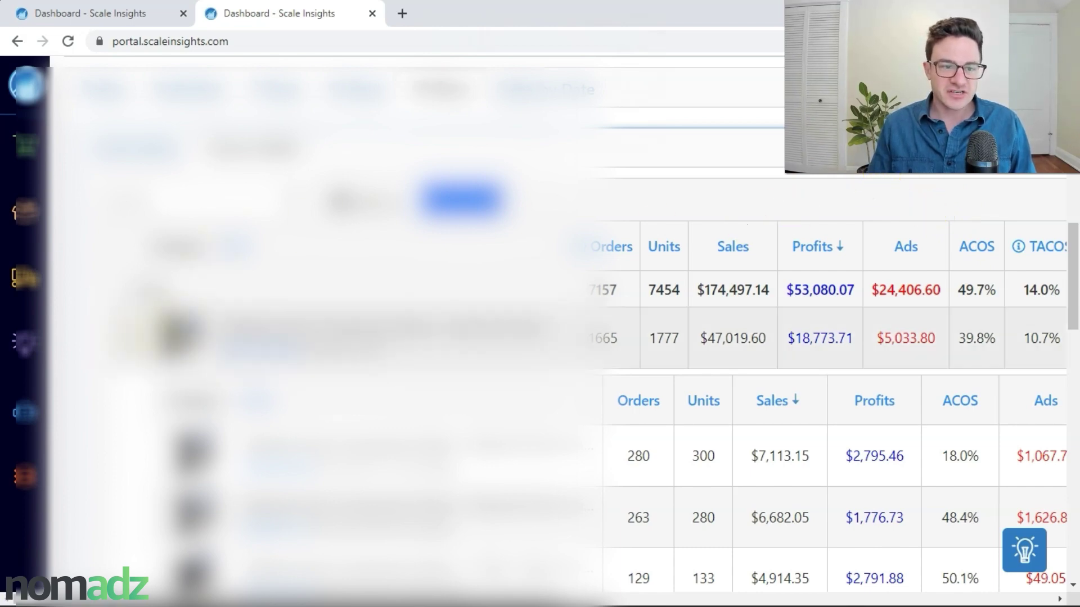
scroll(802, 181, down, 1)
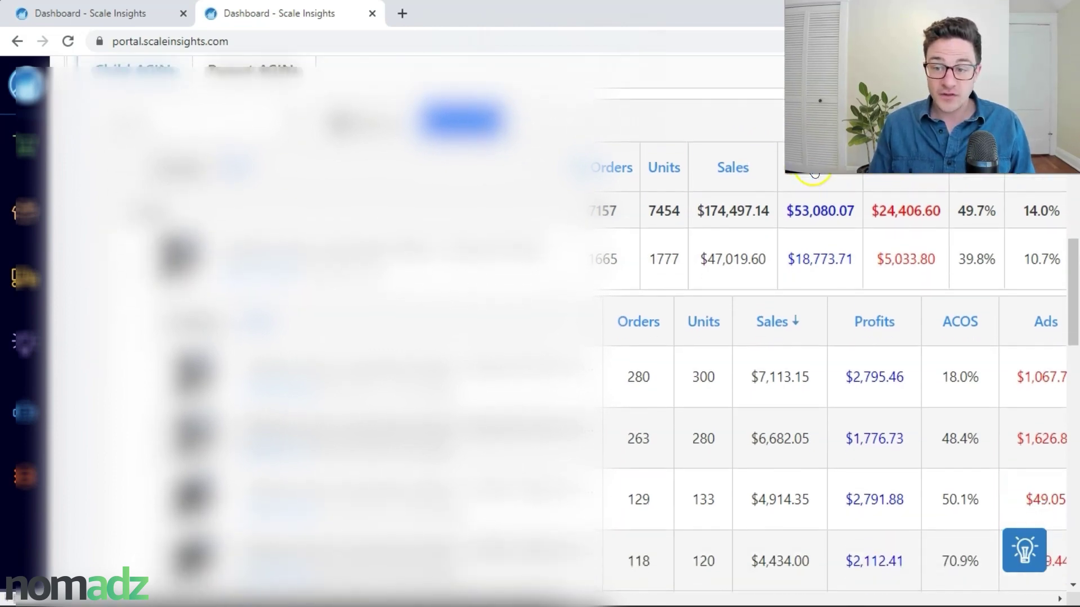
scroll(833, 338, down, 2)
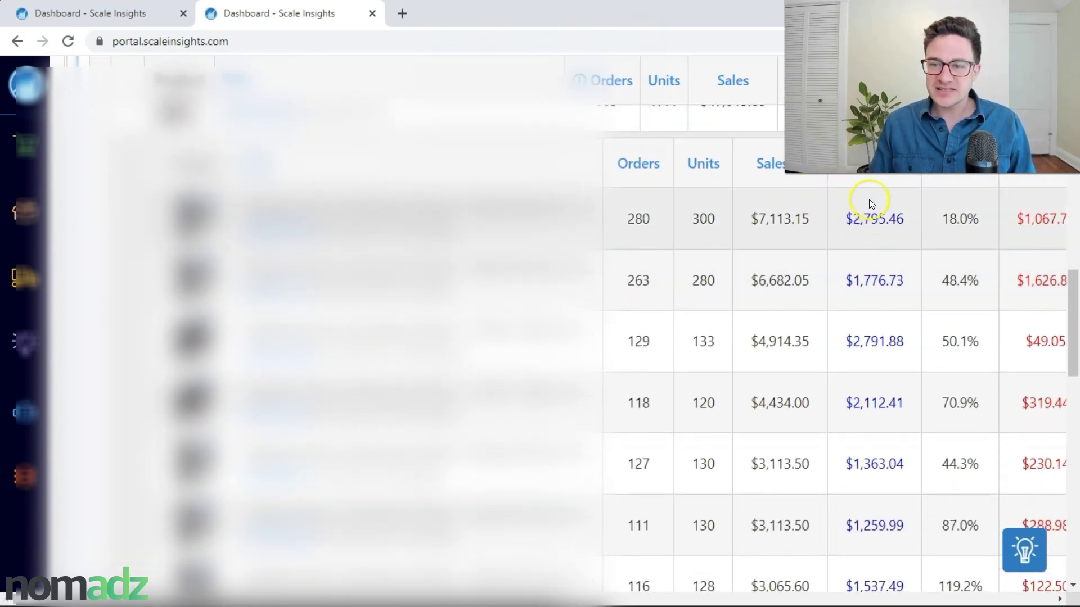
mouse_move(675, 604)
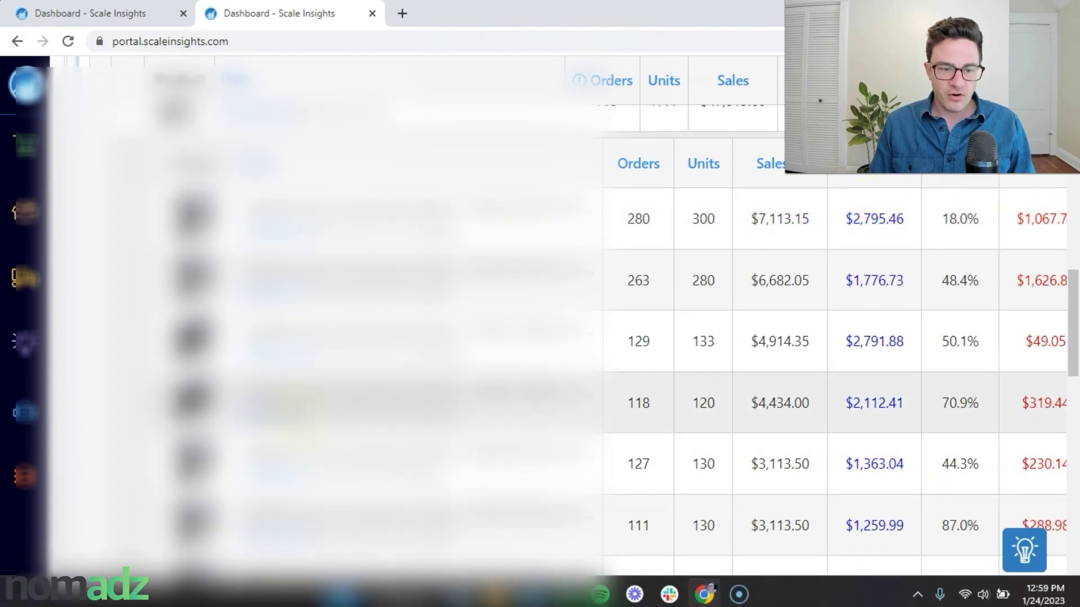
scroll(674, 599, right, 2)
scroll(433, 240, right, 6)
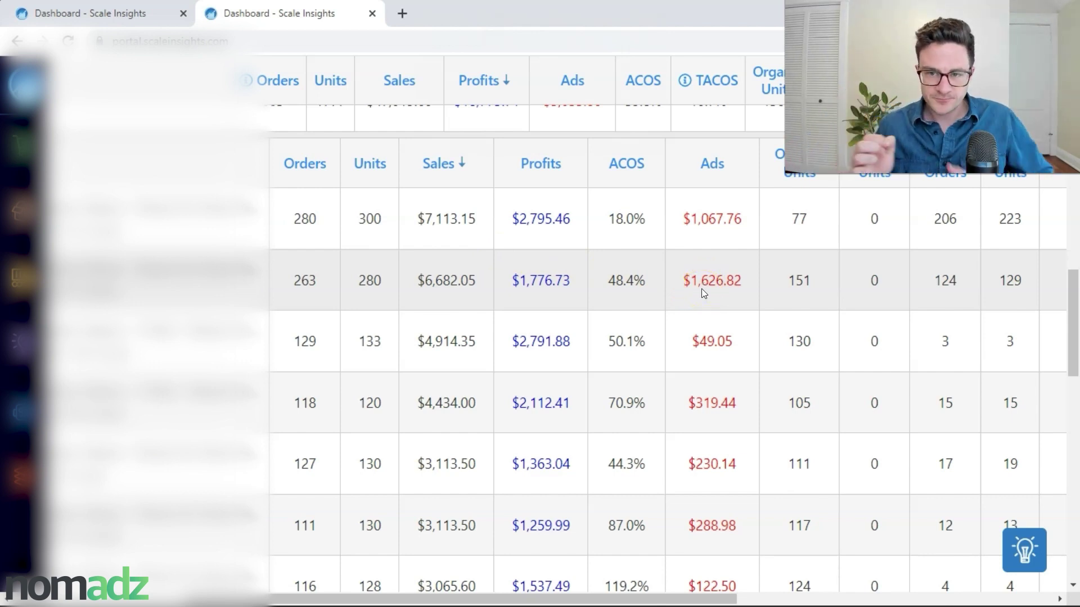
click(713, 341)
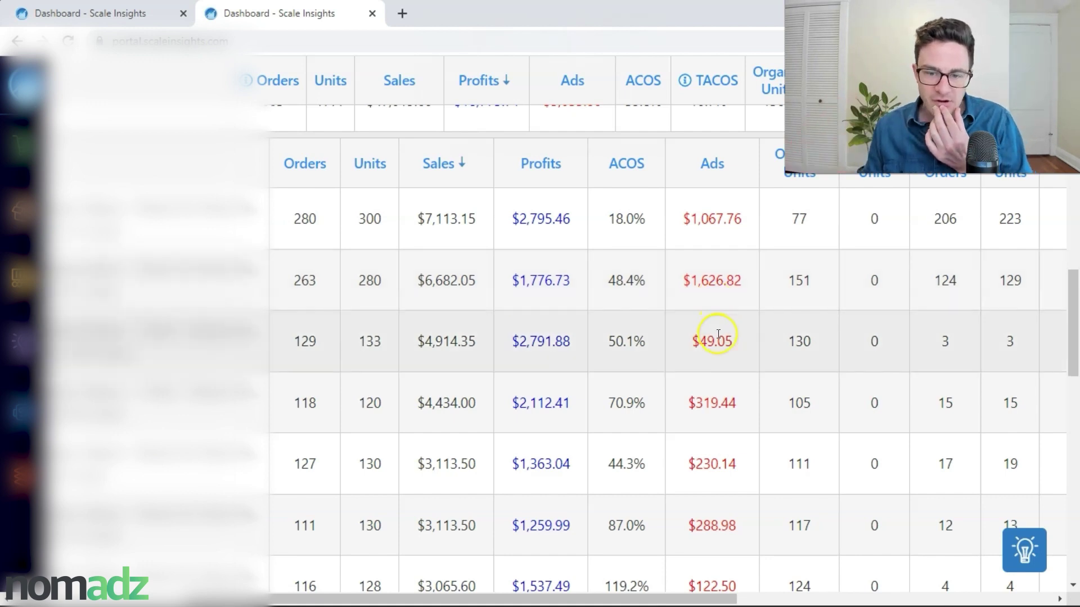
scroll(719, 360, down, 3)
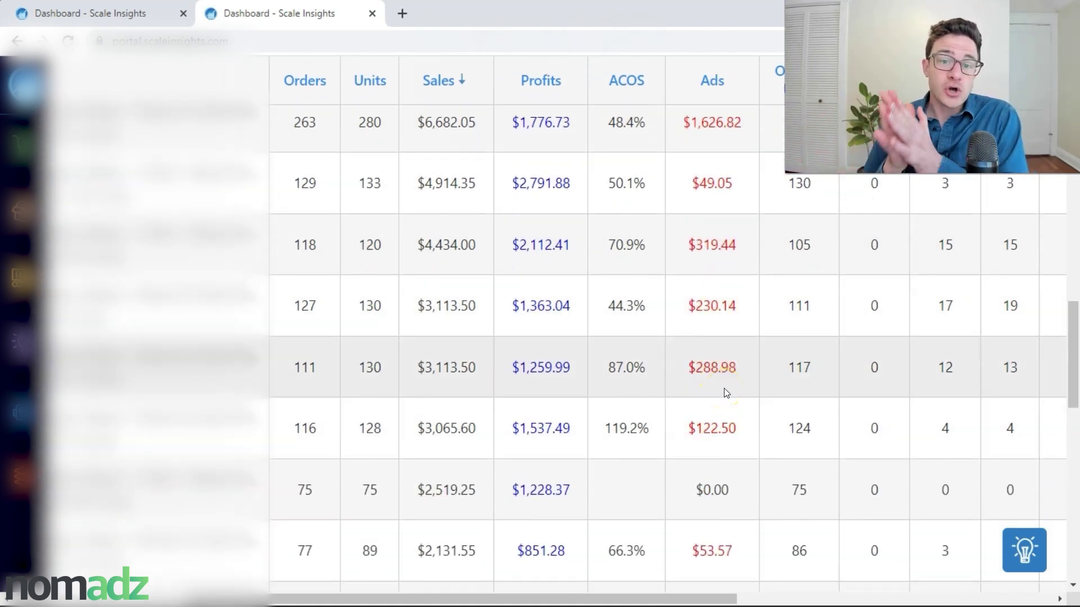
click(755, 346)
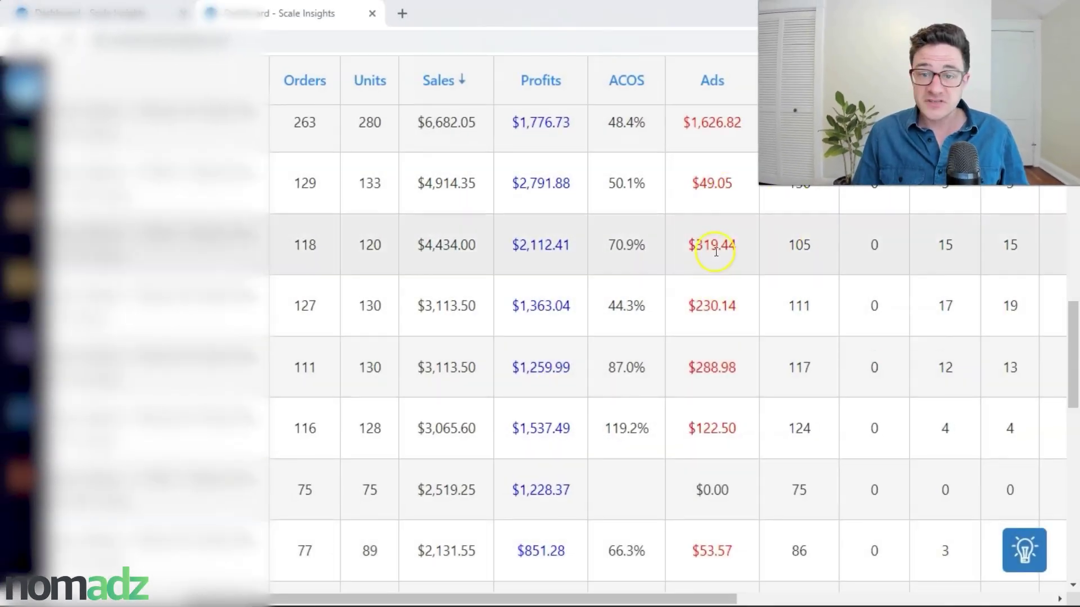
scroll(715, 258, up, 3)
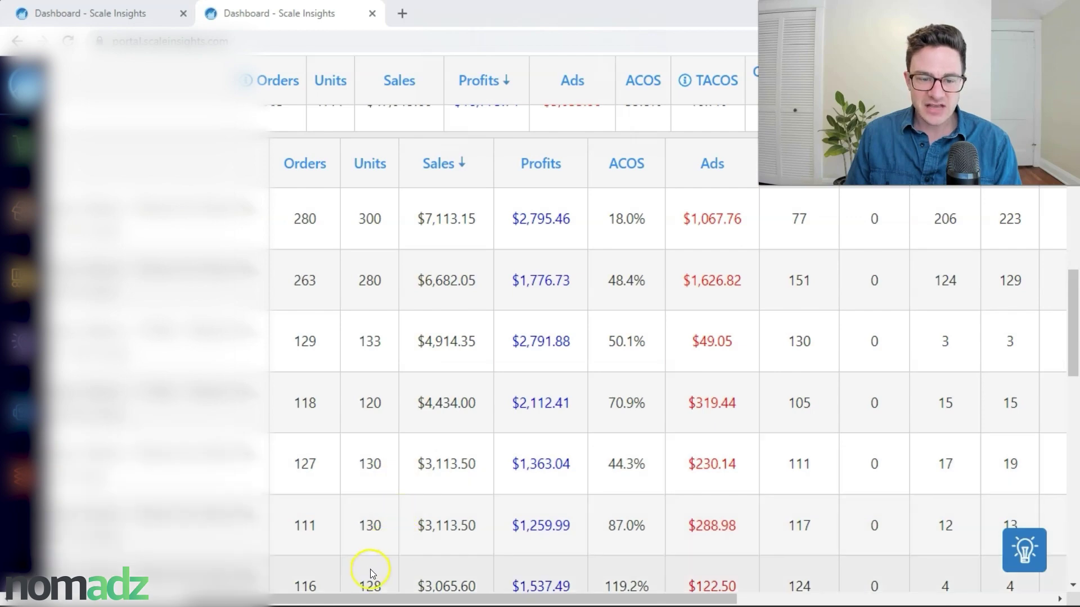
drag(371, 599, 250, 543)
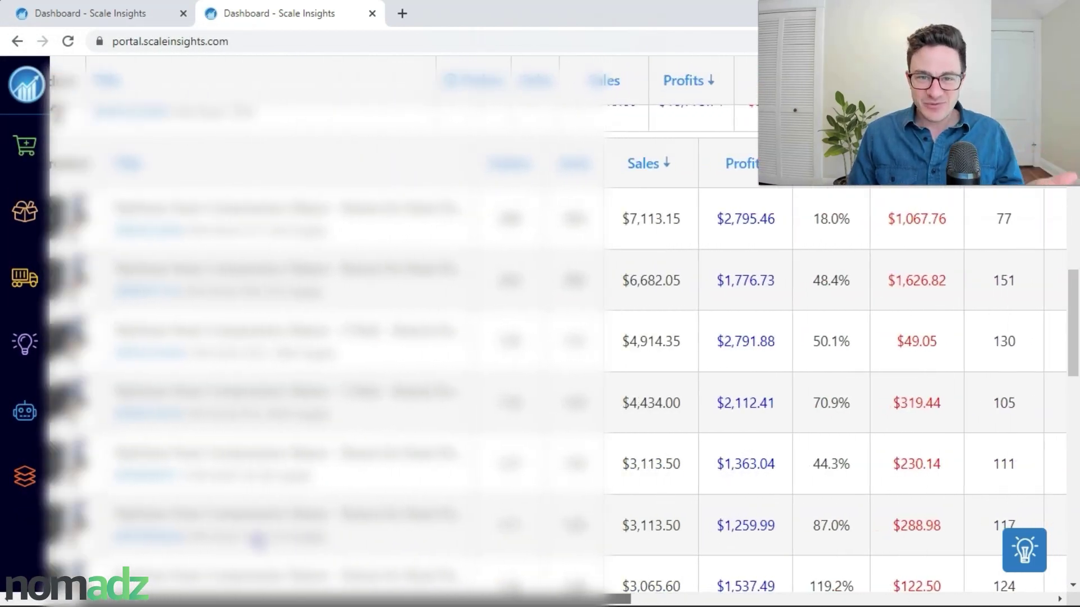
Return to the Child ASINs list and mark the $1,067.76 and $1,626.82 ad spend figures.
scroll(394, 312, up, 3)
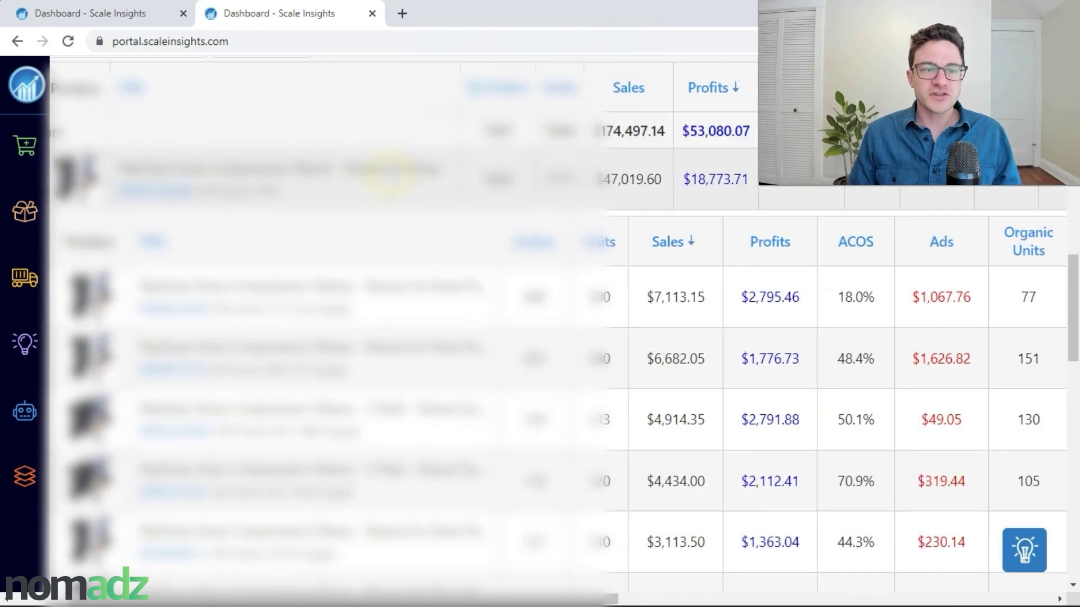
scroll(155, 84, up, 1)
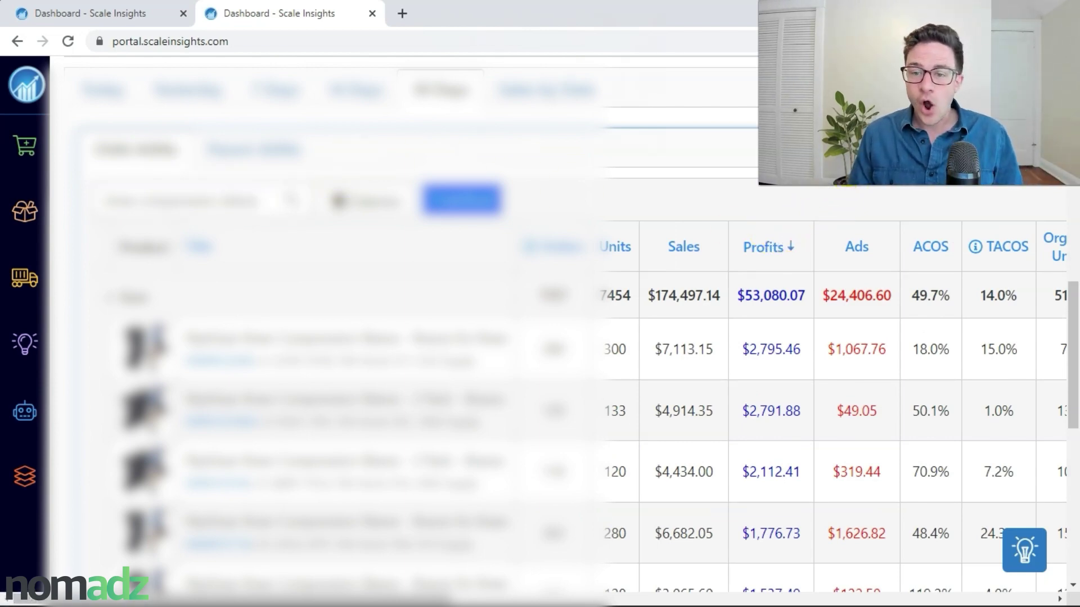
scroll(563, 337, down, 1)
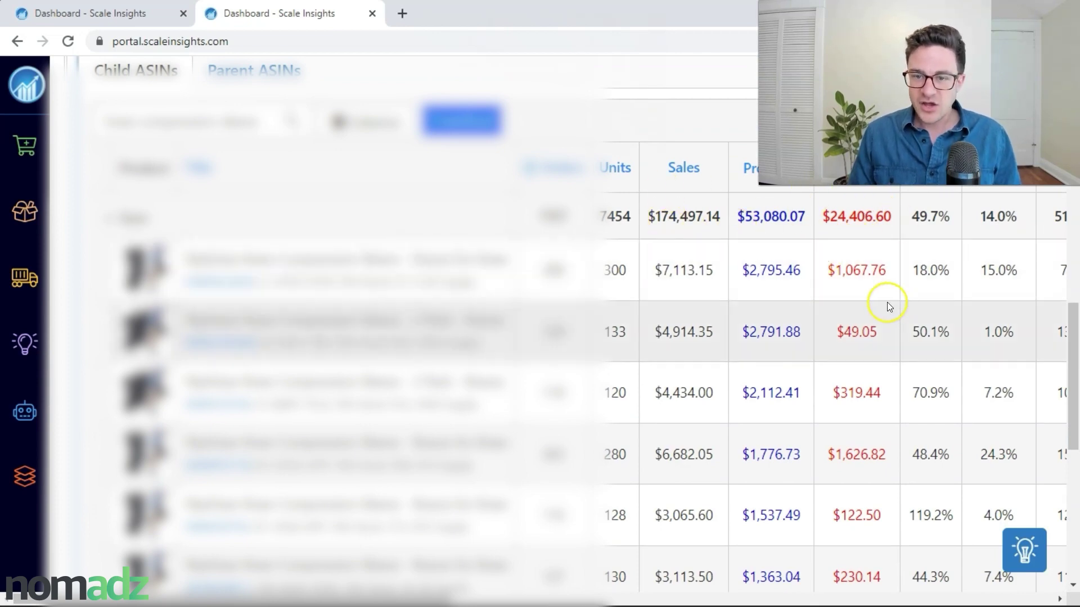
drag(834, 270, 893, 268)
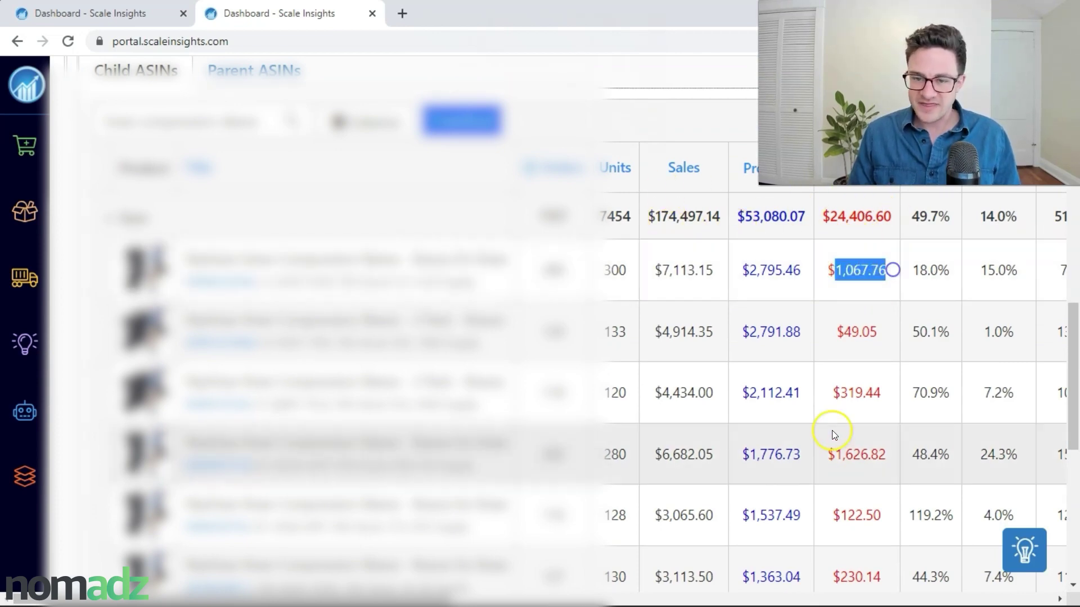
drag(833, 455, 887, 456)
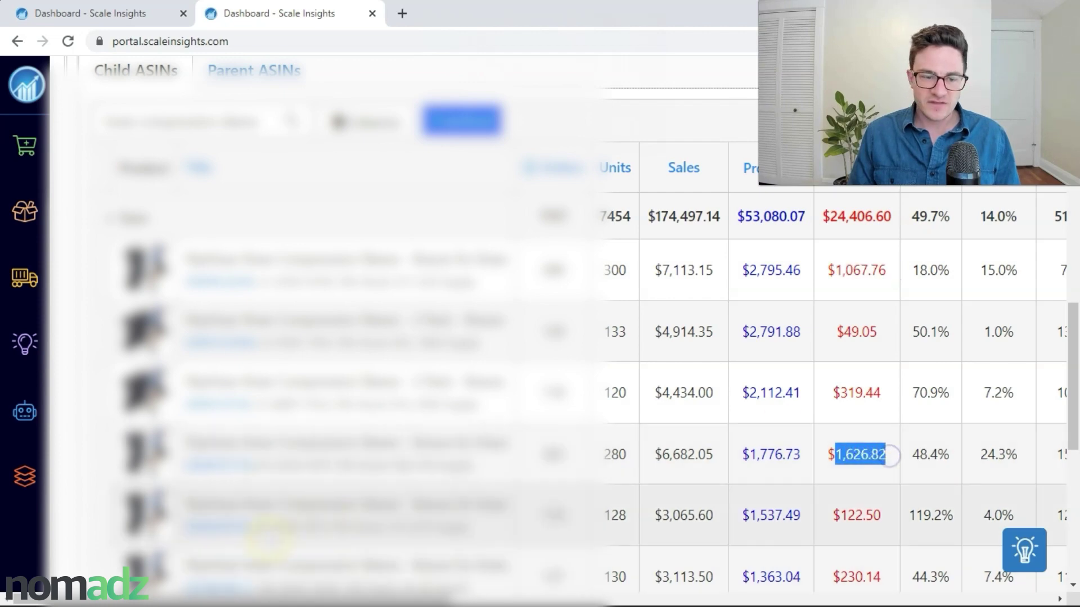
drag(236, 600, 436, 595)
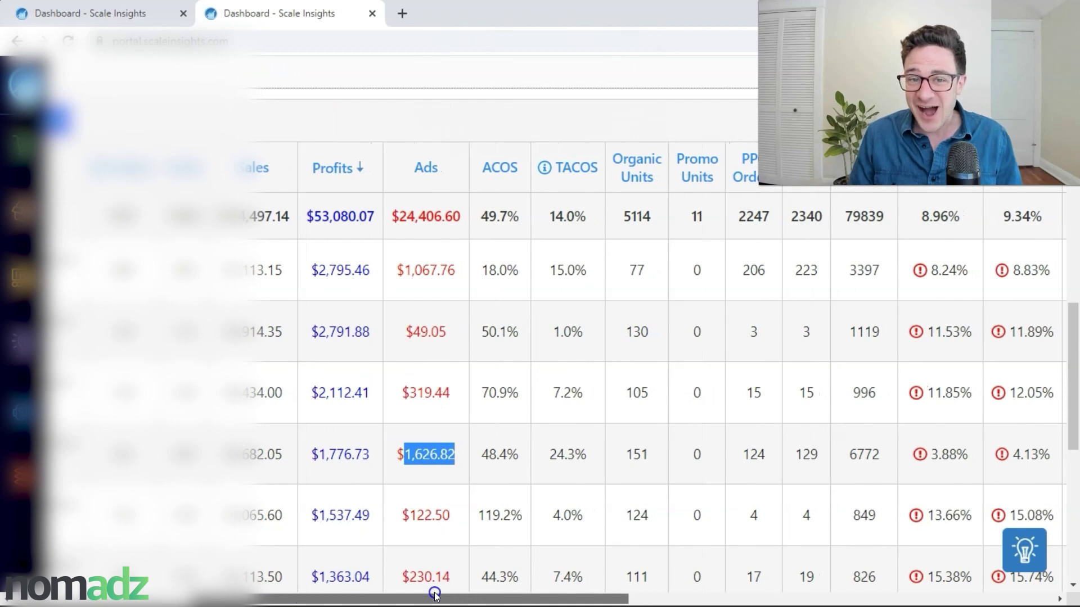
Mark the 15.0% and 24.3% TACOS figures, then scroll right to the ROI and trend columns.
drag(435, 595, 436, 595)
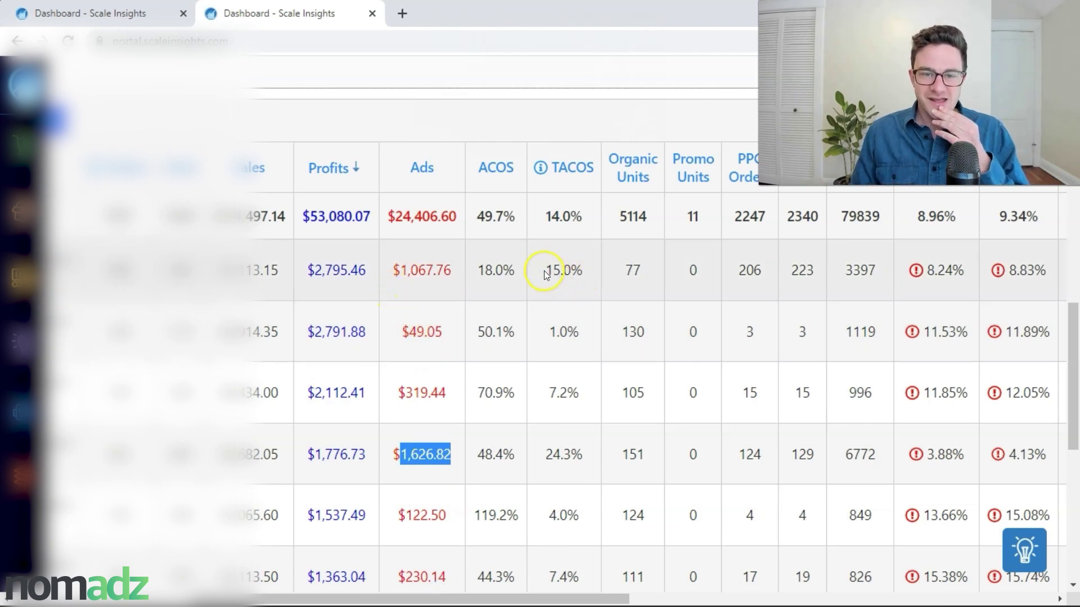
drag(544, 274, 579, 275)
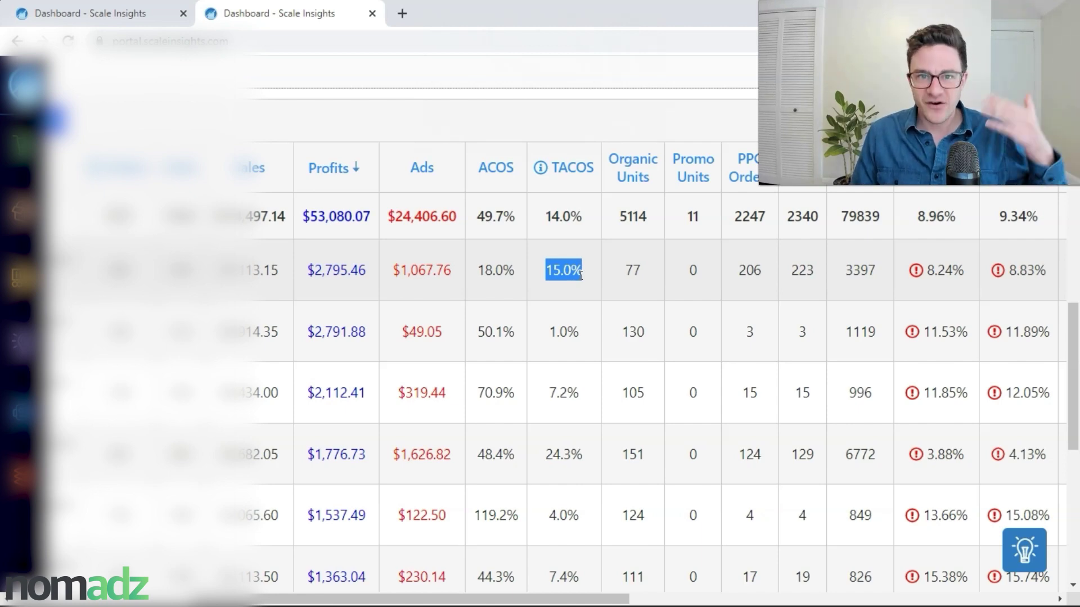
drag(547, 452, 559, 454)
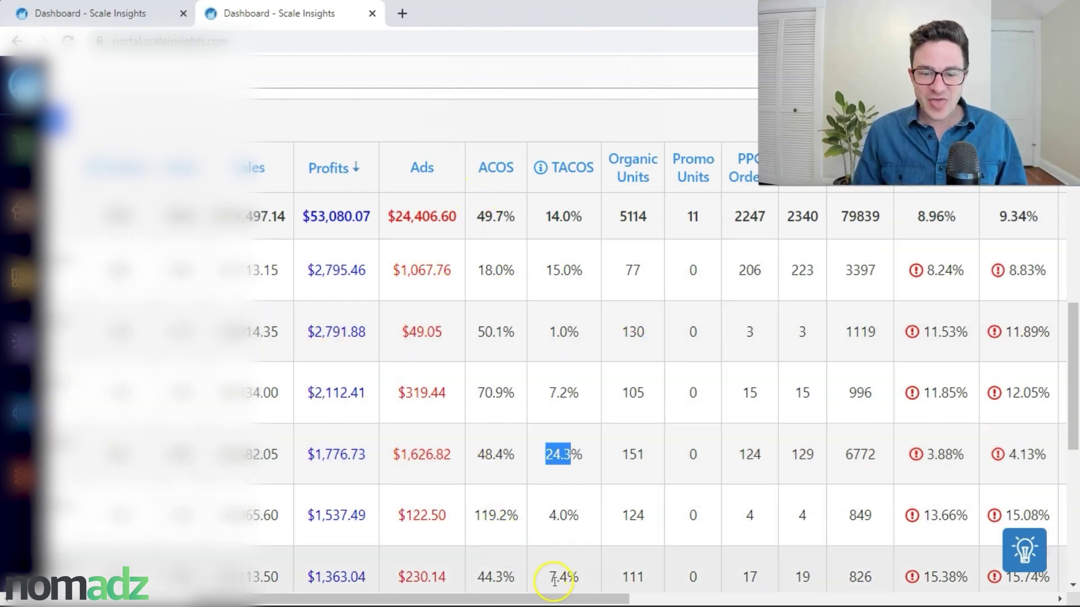
drag(559, 593, 993, 582)
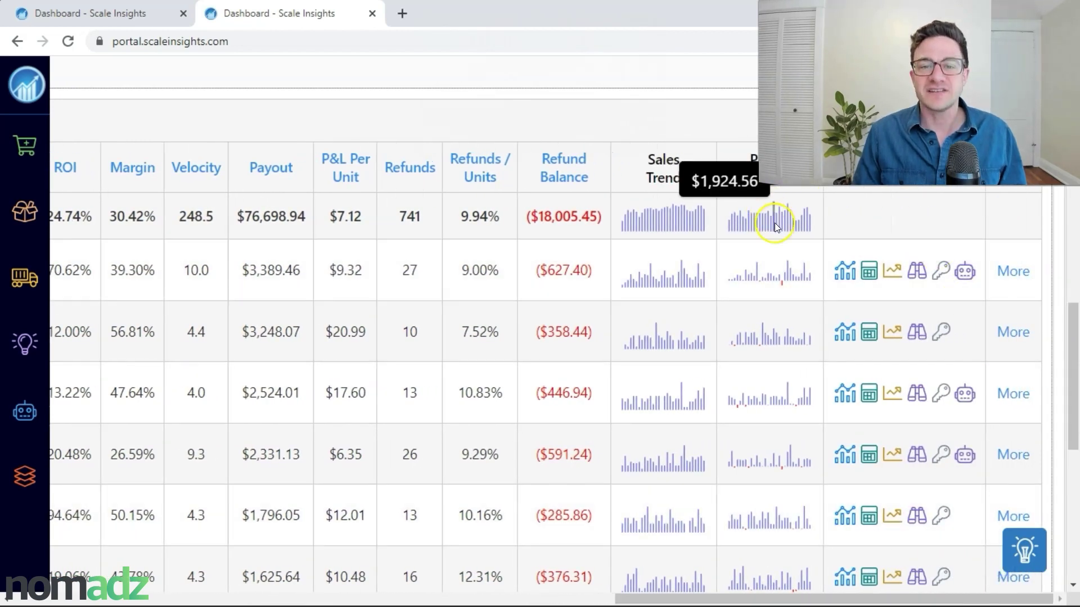
mouse_move(785, 279)
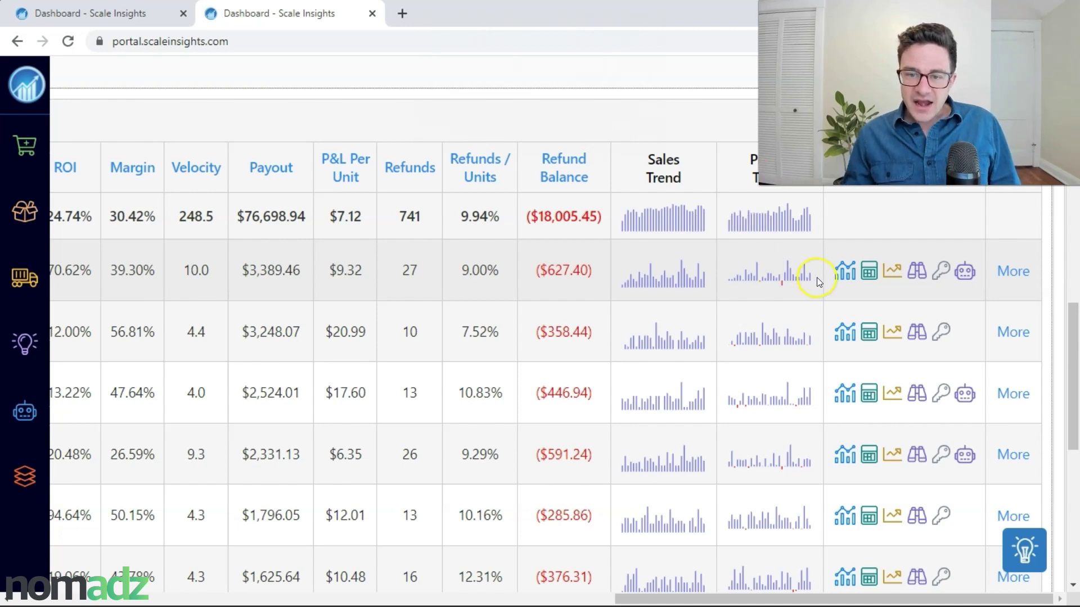
click(814, 302)
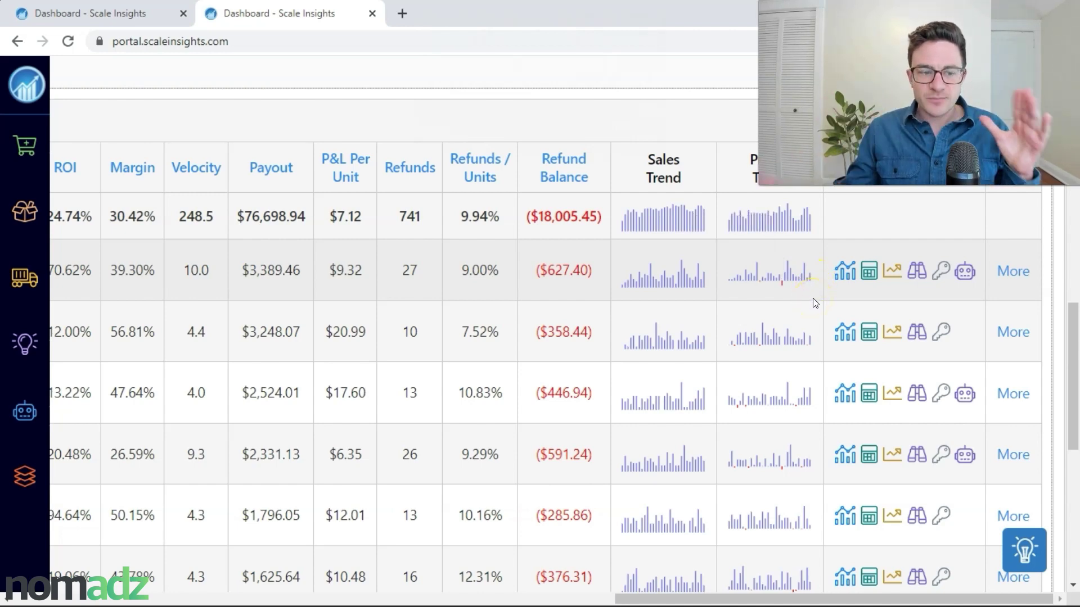
scroll(788, 273, down, 2)
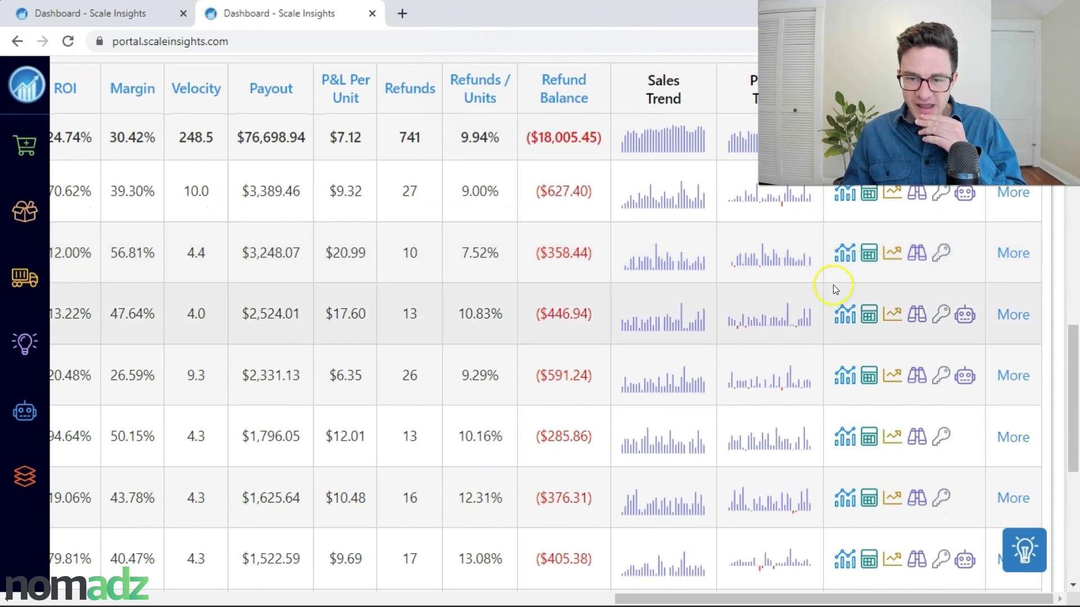
scroll(781, 295, down, 2)
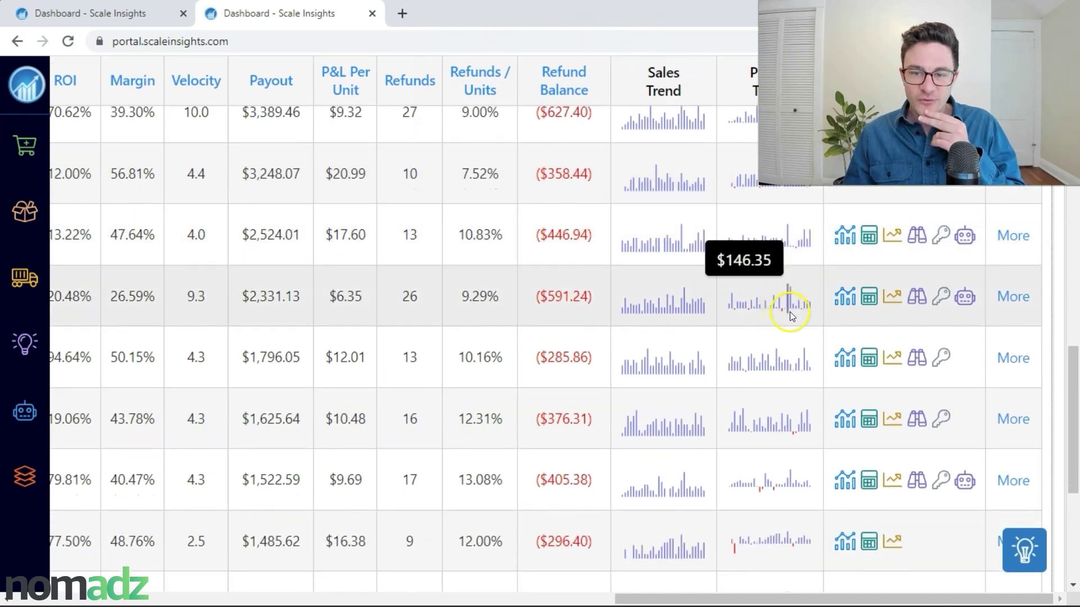
scroll(805, 318, down, 4)
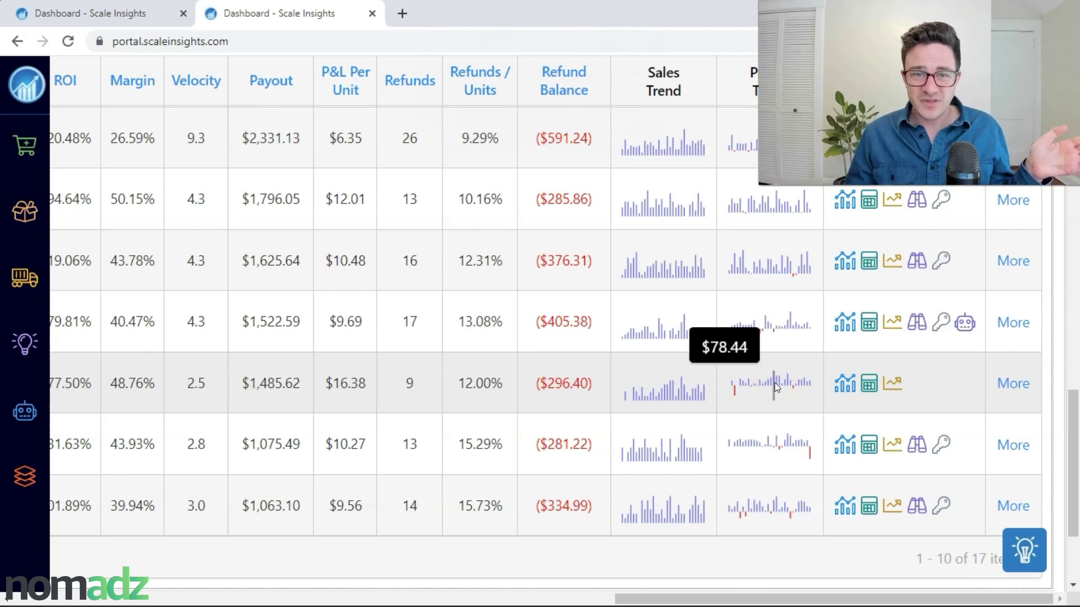
click(754, 382)
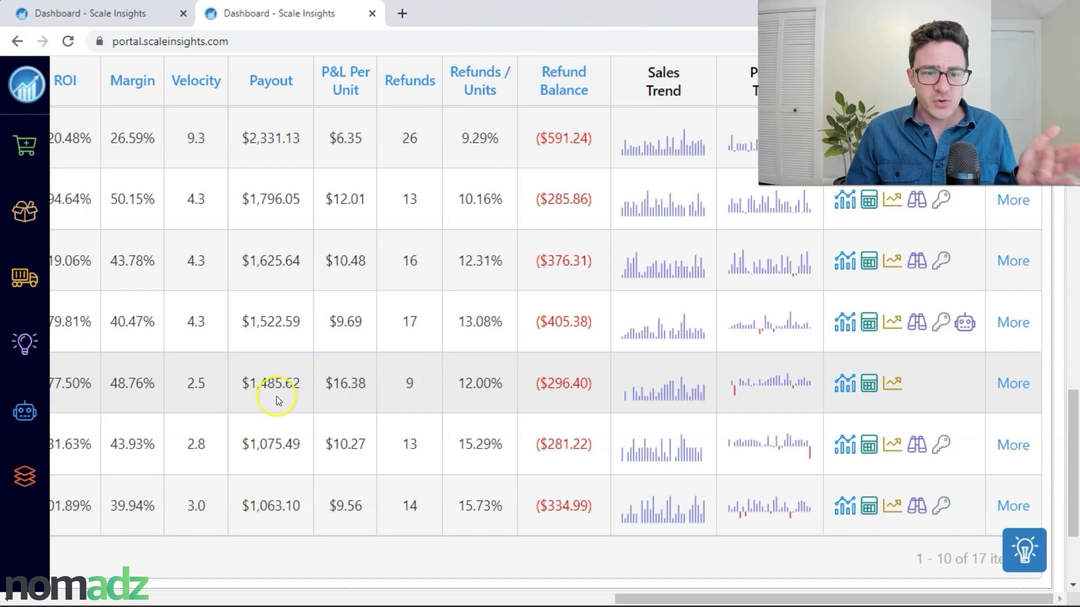
scroll(747, 366, down, 1)
scroll(766, 350, up, 2)
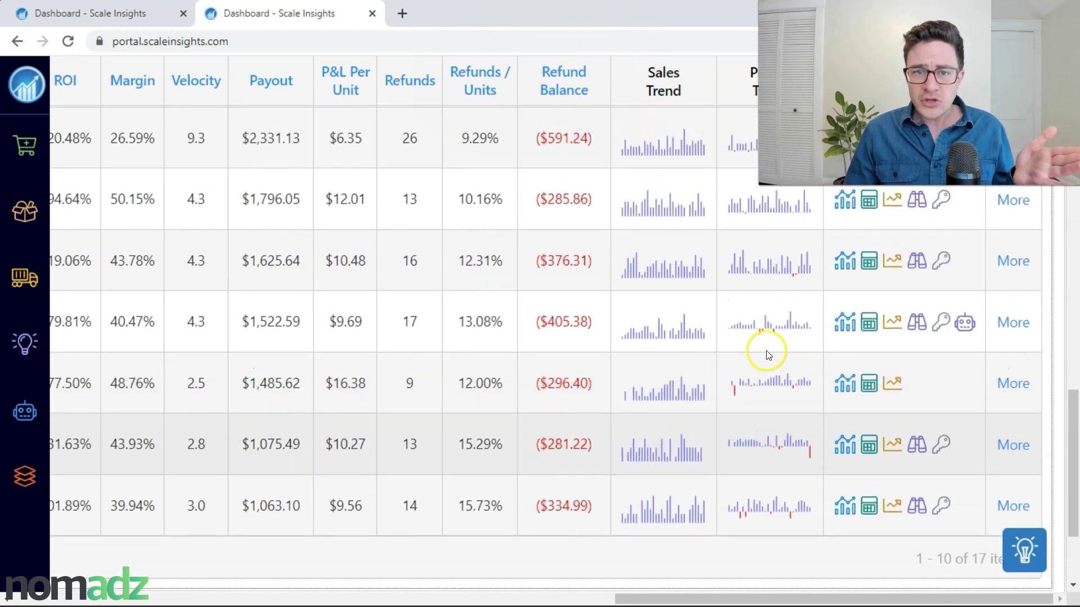
scroll(766, 352, up, 2)
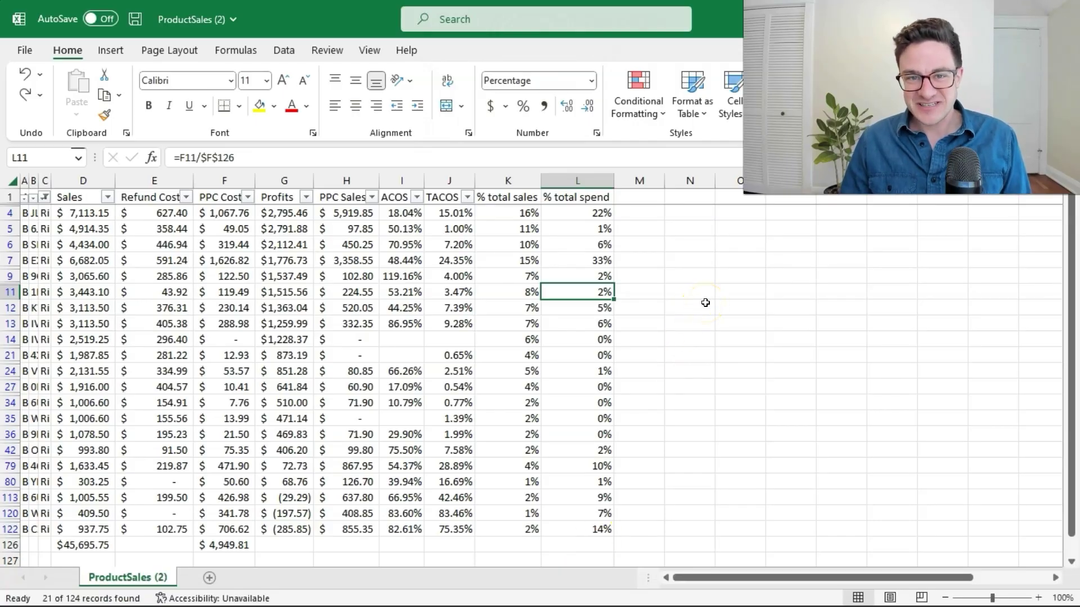
Zoom the sheet to 130% and widen the Profits and ACOS columns to show $2,795.46 and 119.16%.
click(1038, 597)
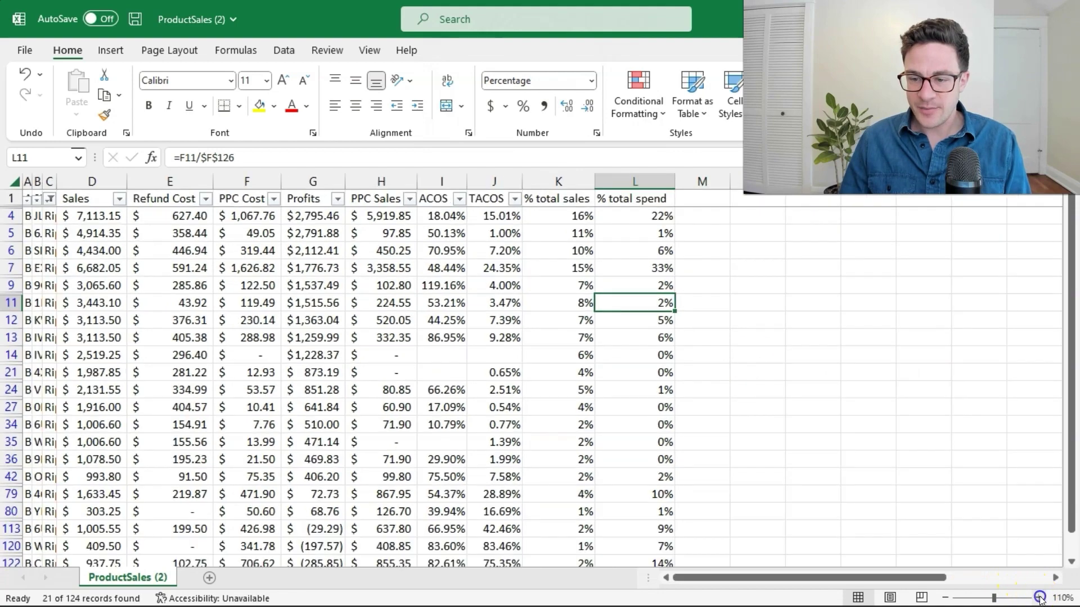
click(1037, 597)
click(1038, 598)
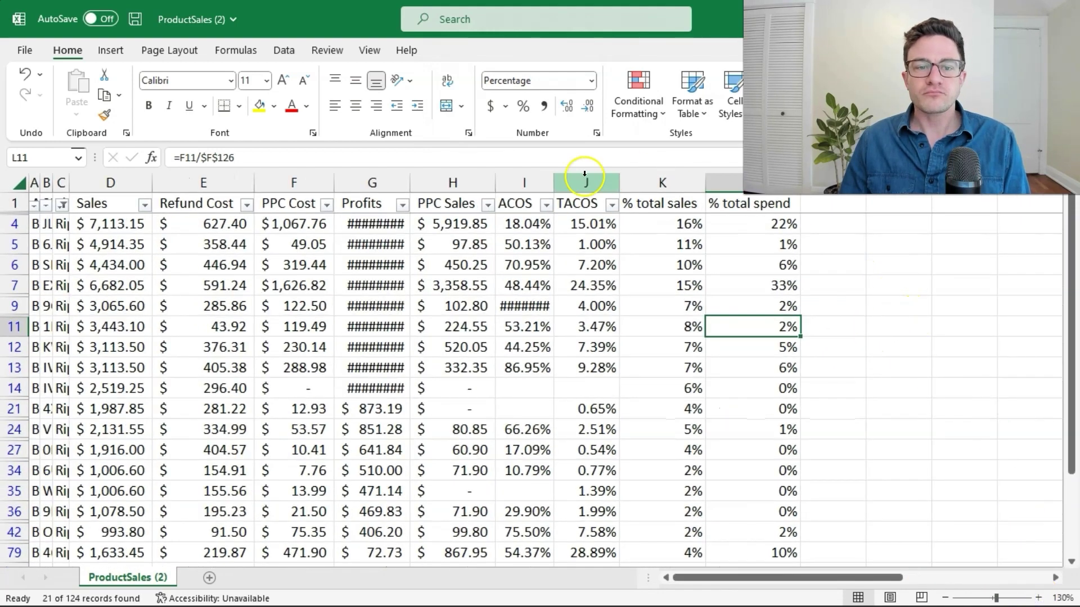
drag(411, 182, 446, 189)
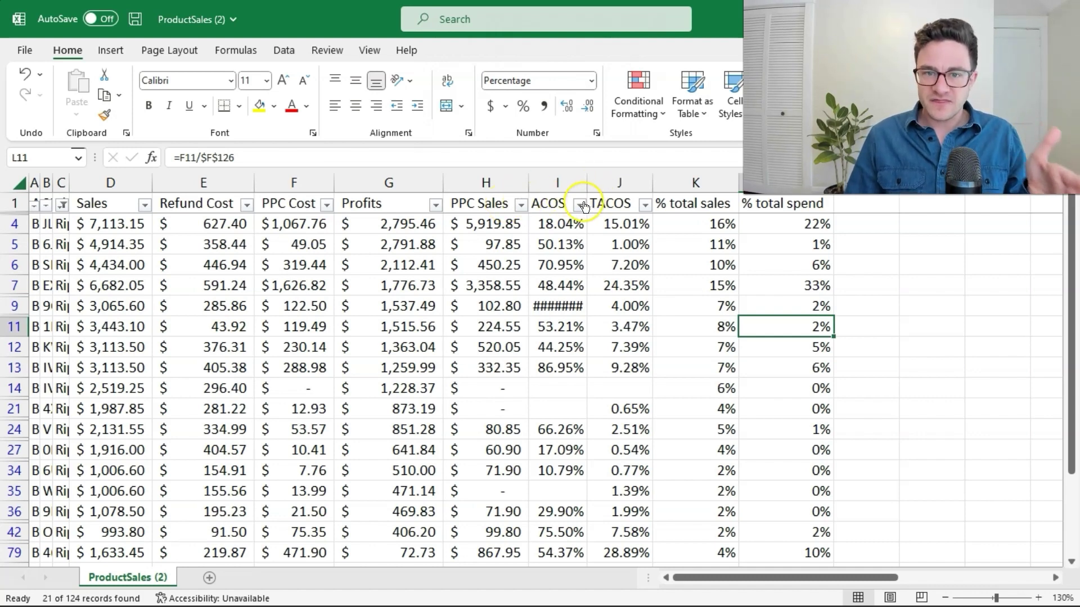
drag(587, 185, 610, 185)
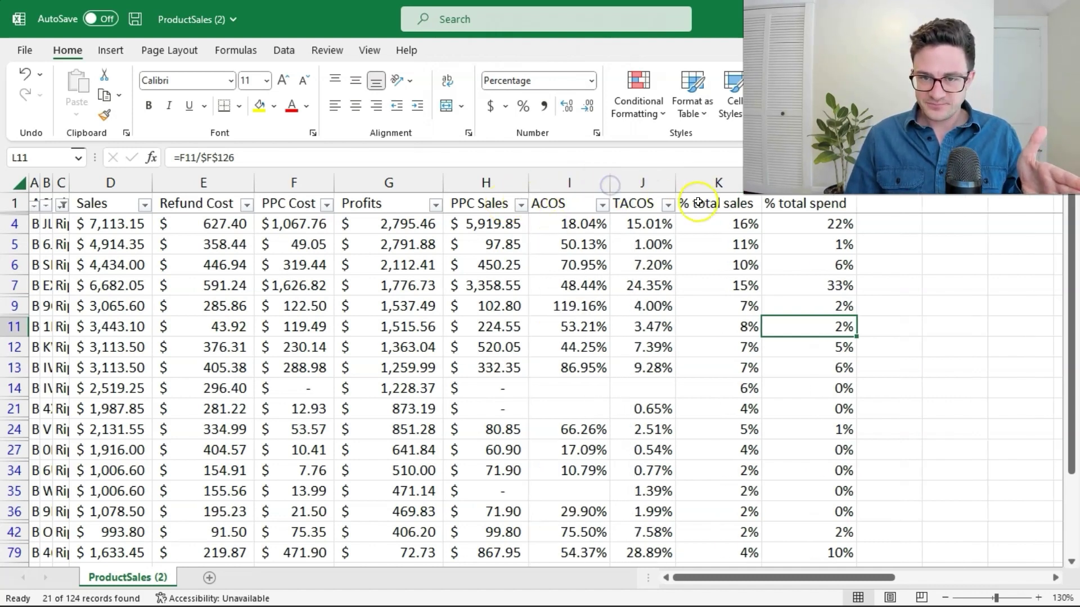
drag(716, 204, 796, 206)
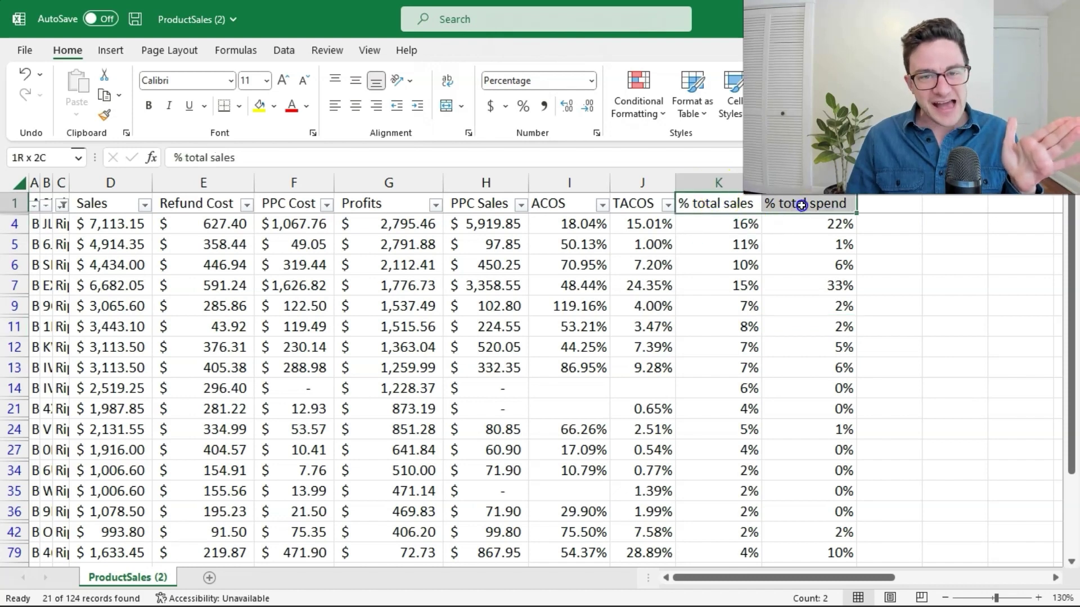
Fill the % total sales and % total spend headers yellow and check K4's formula.
click(259, 106)
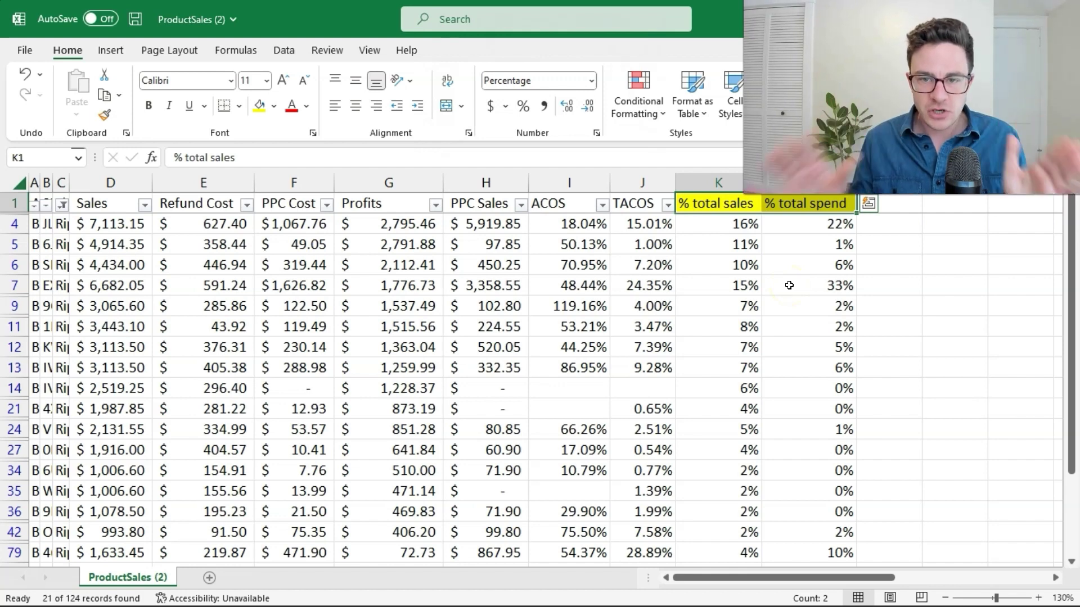
click(746, 225)
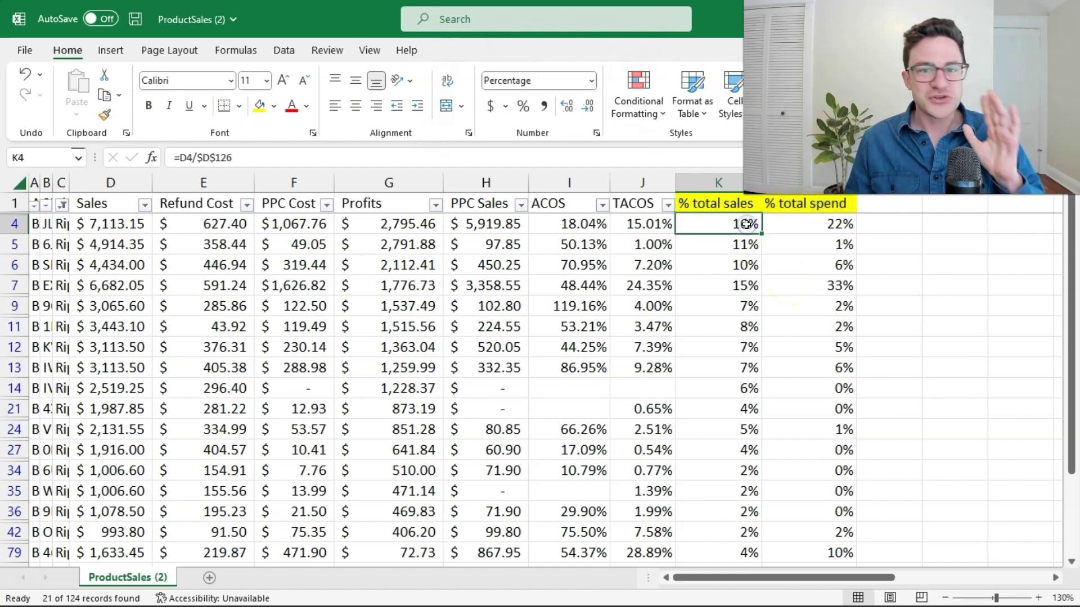
drag(1074, 242, 1076, 309)
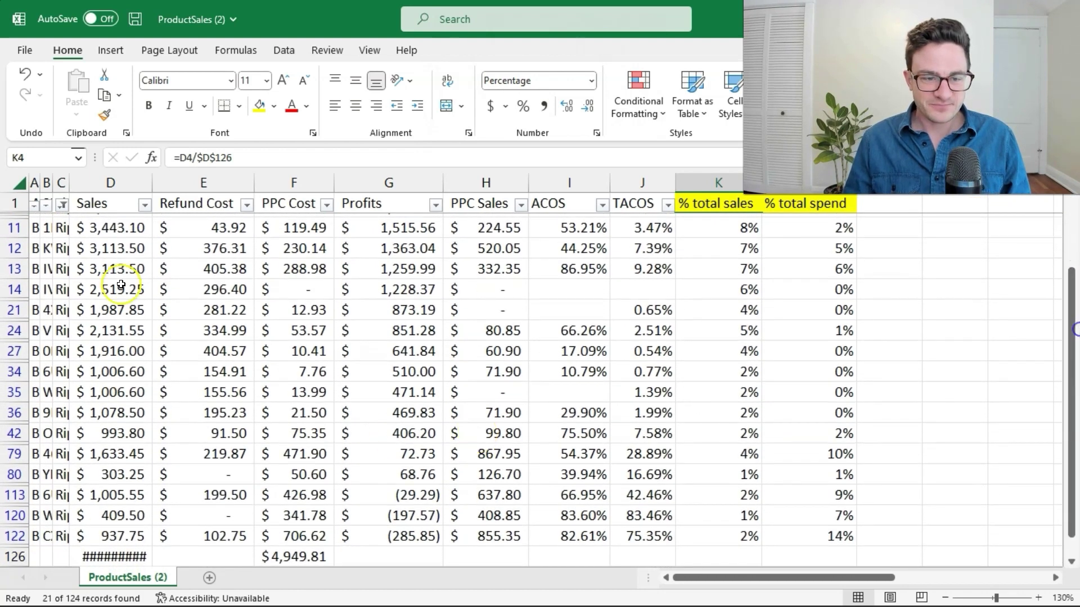
Widen the Sales column to show its 45,695.75 total and check L4's spend-share formula.
drag(152, 183, 167, 186)
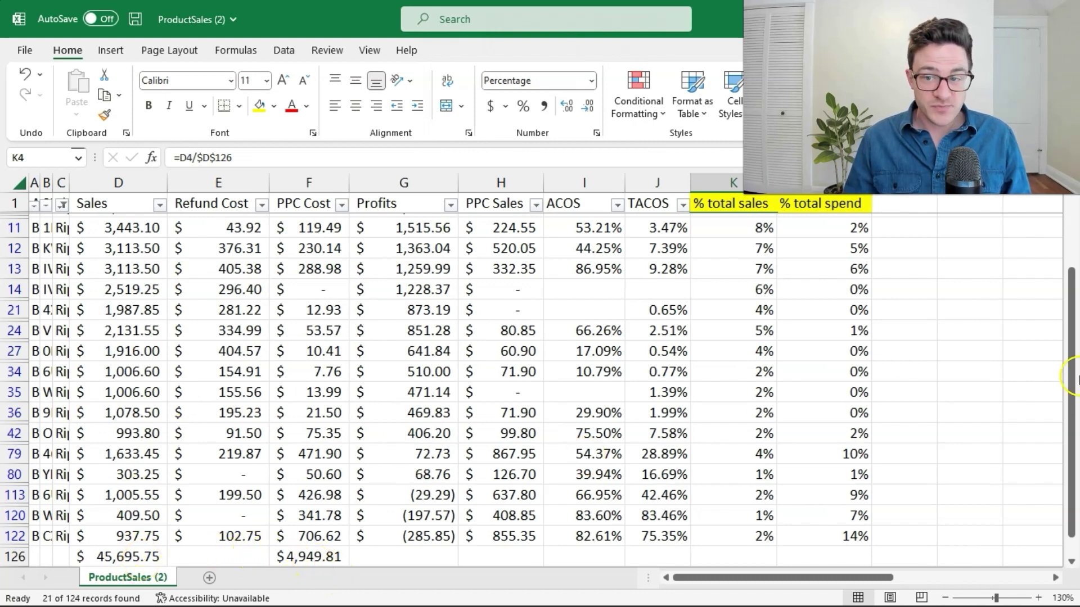
drag(1074, 377, 1075, 228)
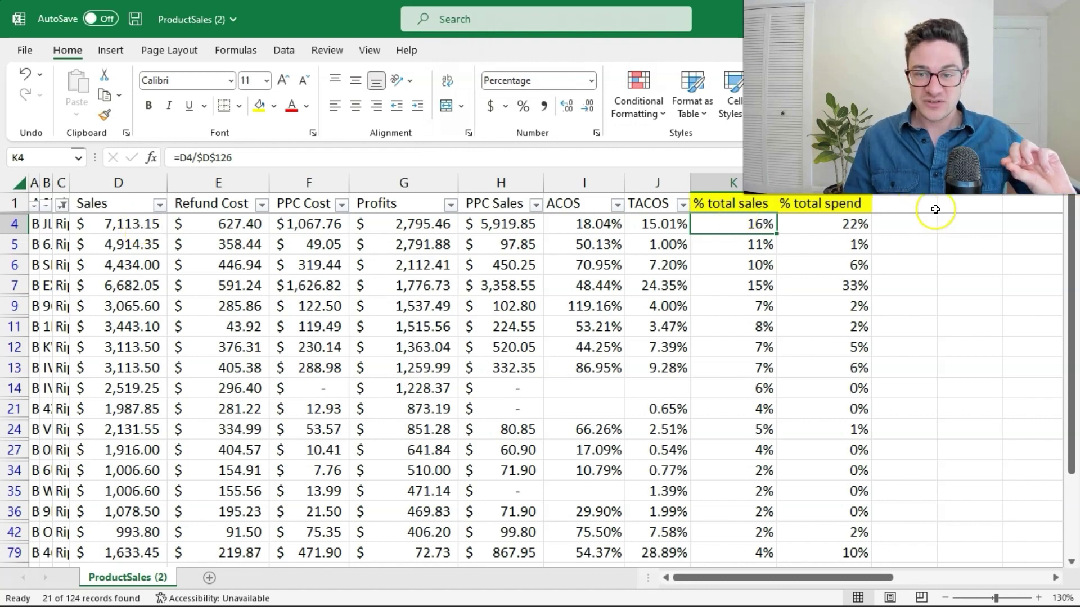
click(836, 224)
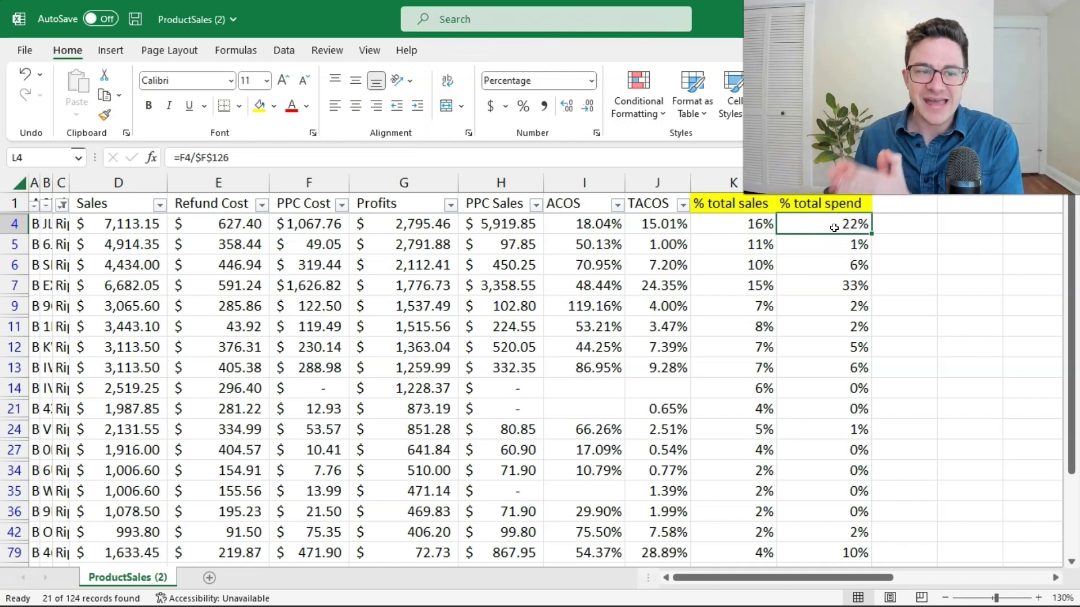
Fill the 7,113.15 and 6,682.05 sales values in D4 and D7 yellow.
click(157, 225)
ctrl+click(133, 284)
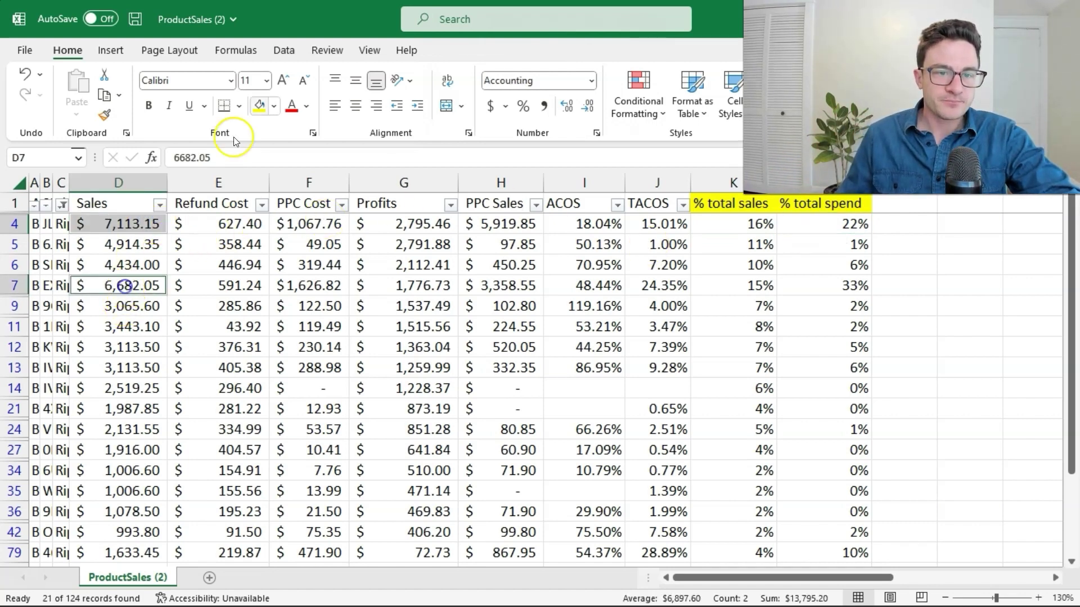
click(259, 104)
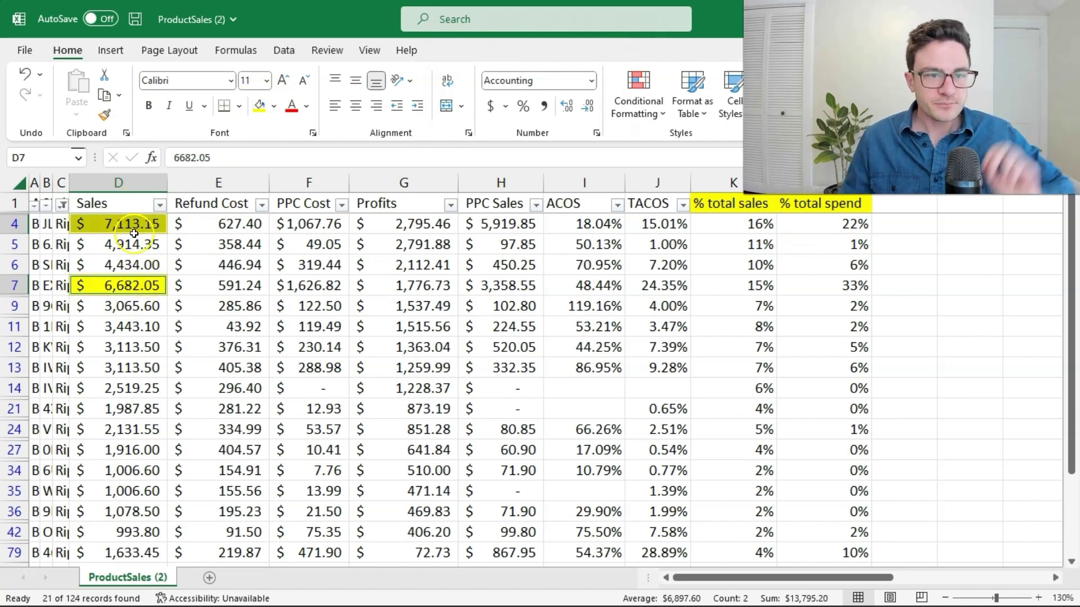
Fill K4:L4 (16%, 22%) and K7:L7 (15%, 33%) yellow and check the 33% formula.
drag(756, 292, 819, 286)
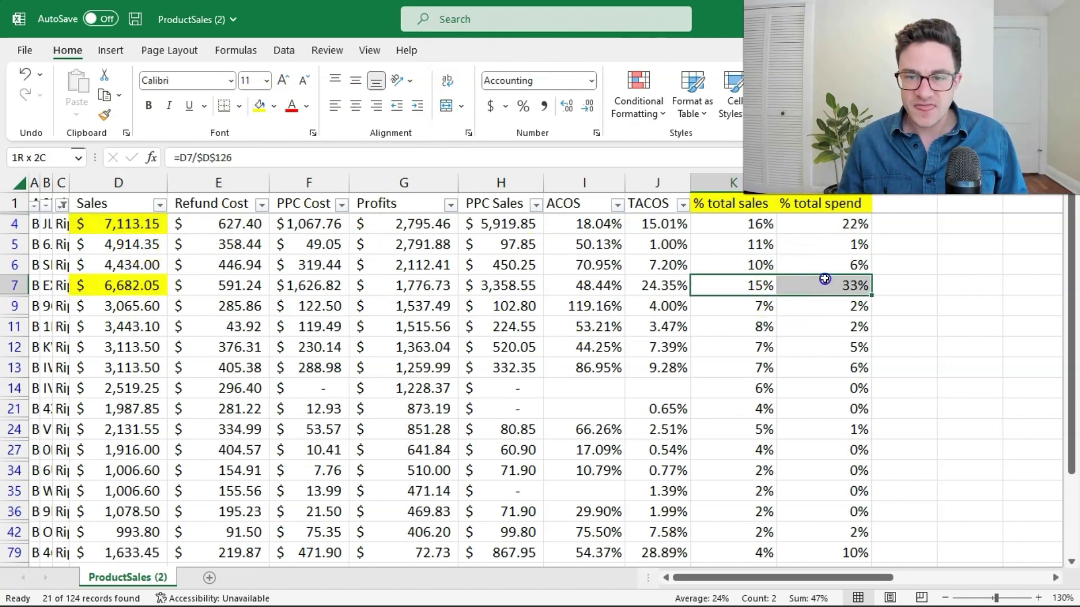
ctrl+drag(754, 225, 826, 228)
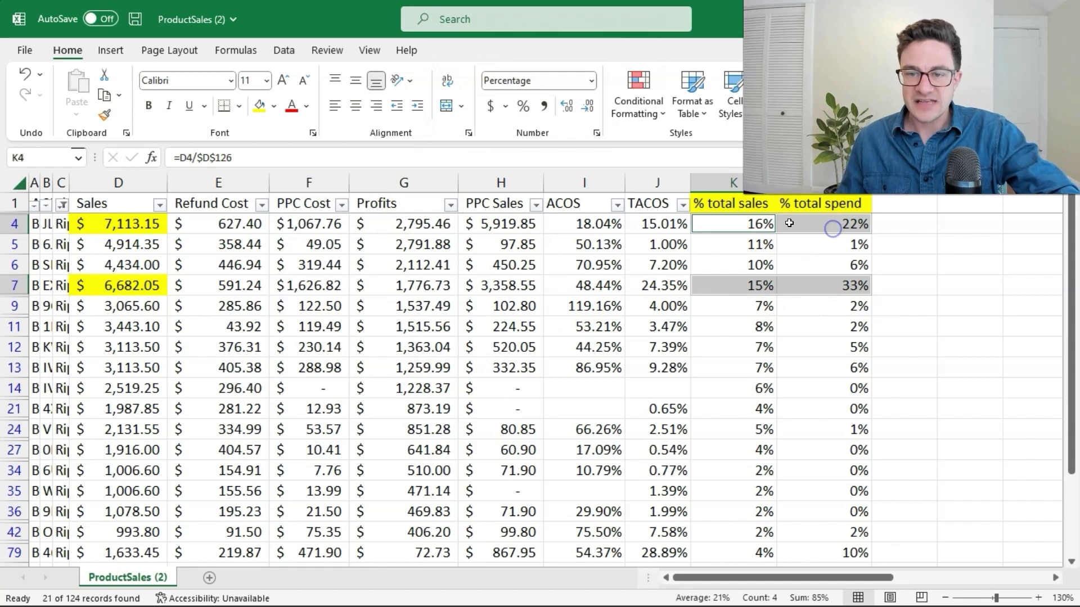
click(259, 104)
click(854, 228)
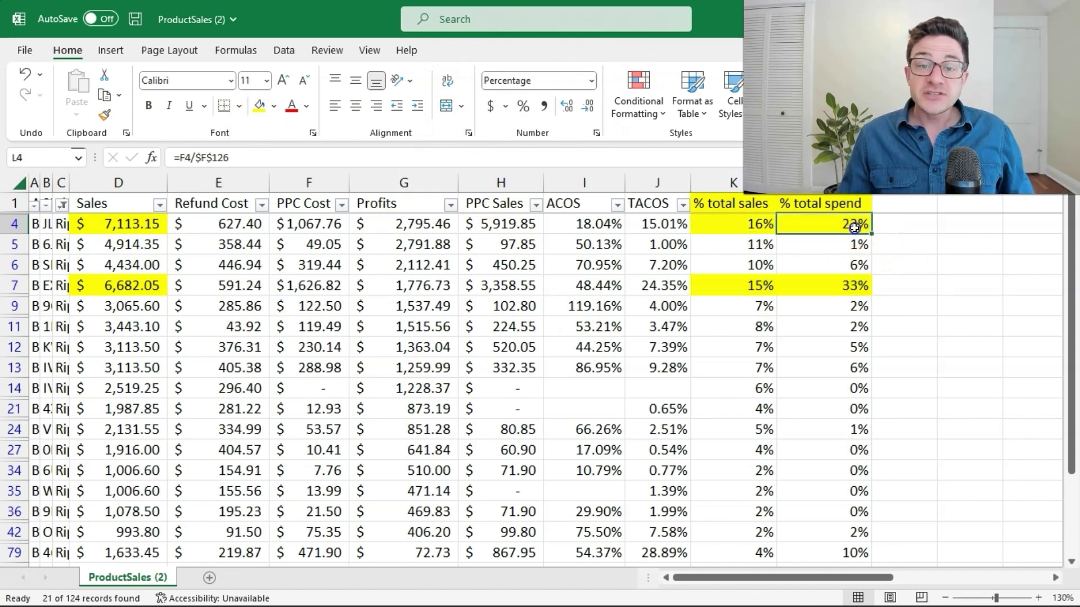
click(867, 289)
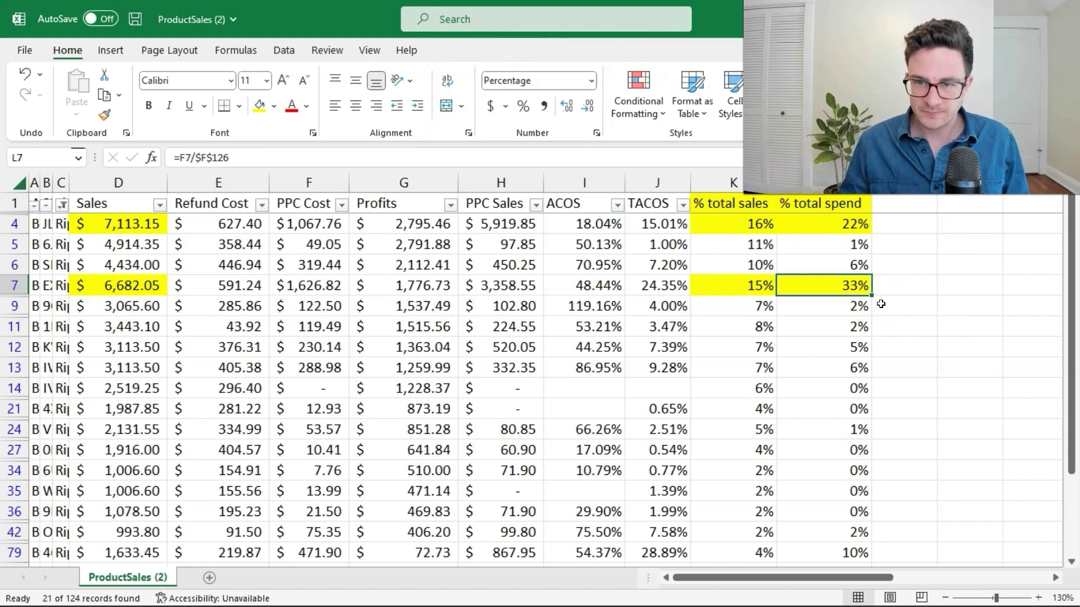
Review the L13 and L24 spend shares, then fill L79's 10% spend value yellow.
click(735, 289)
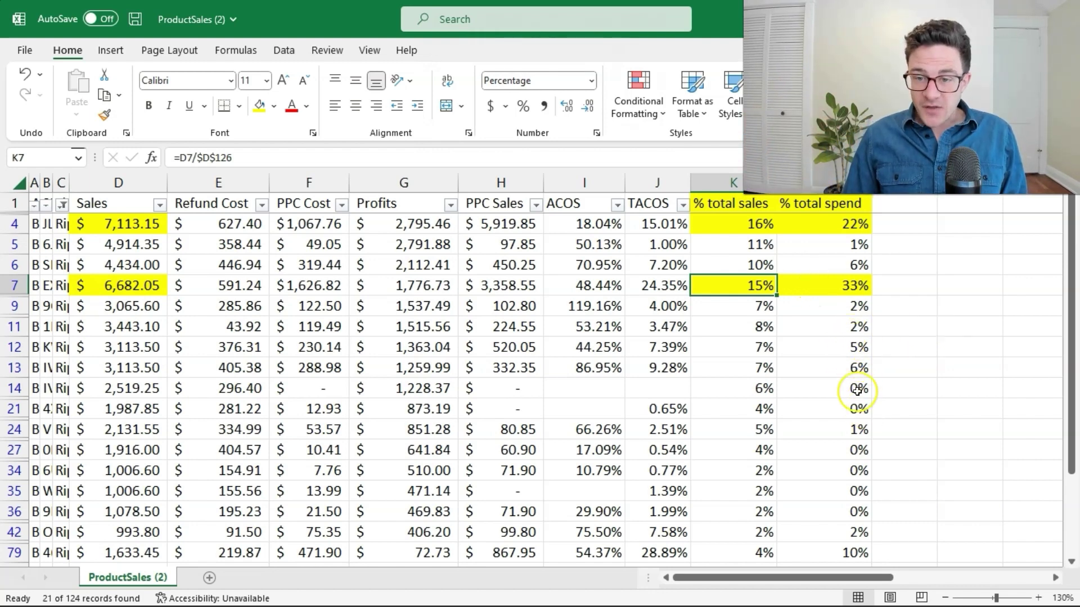
click(854, 369)
click(856, 429)
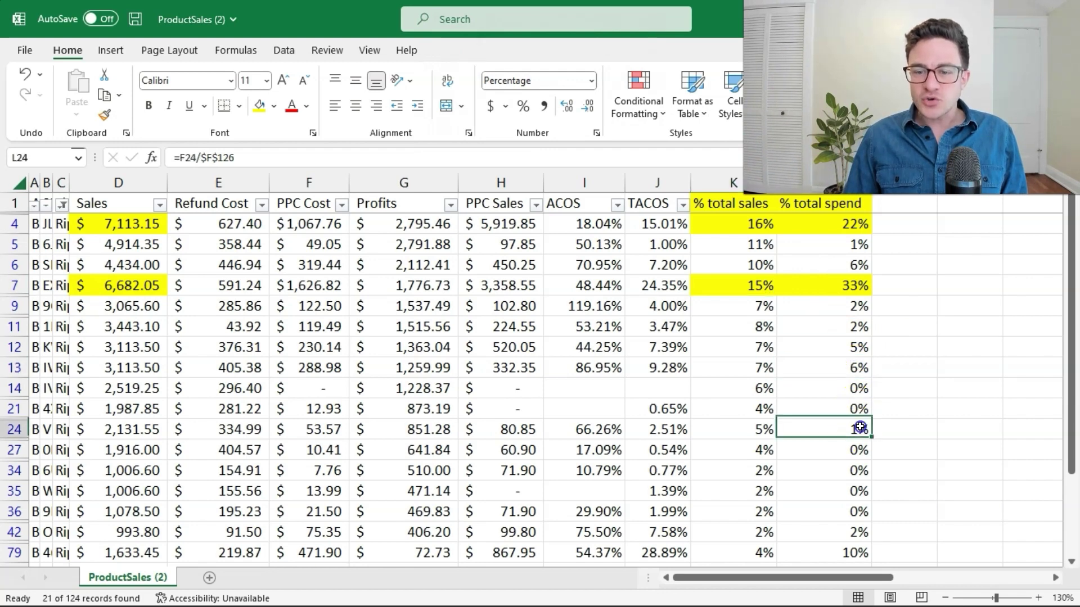
click(856, 553)
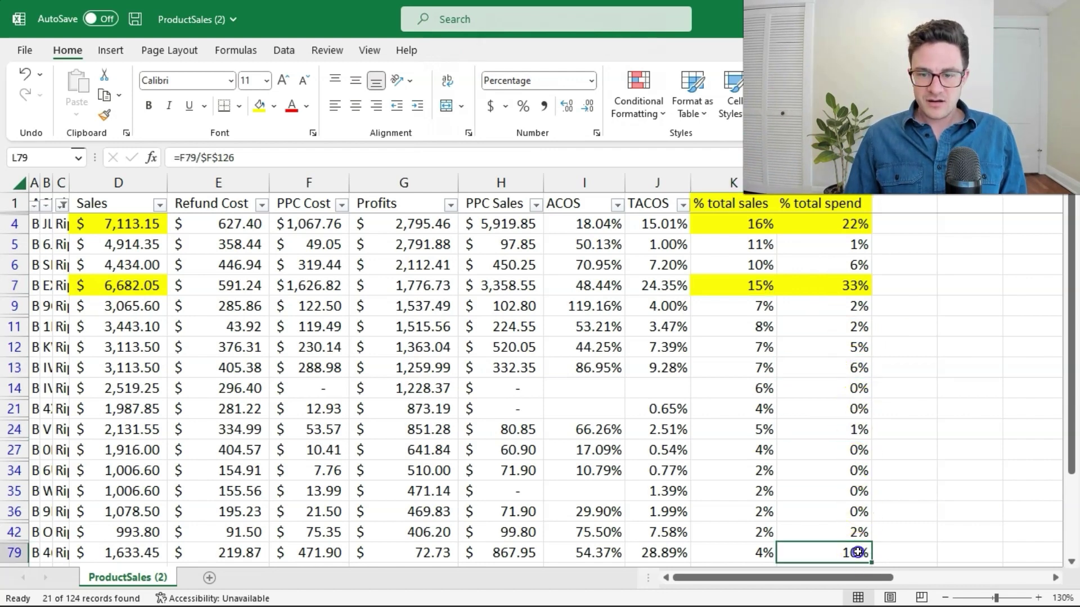
click(260, 107)
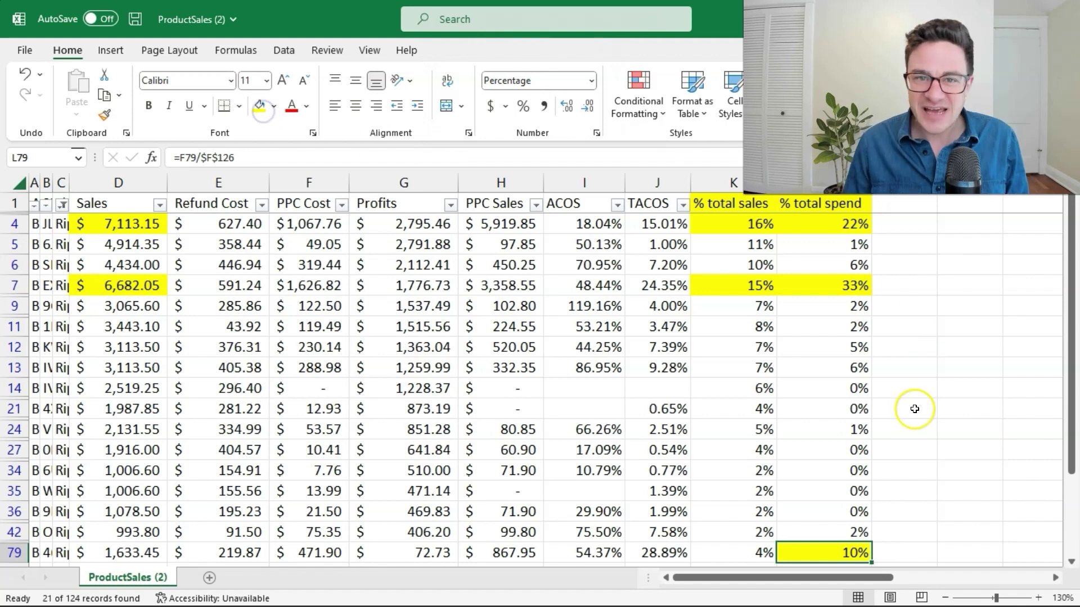
scroll(935, 470, down, 1)
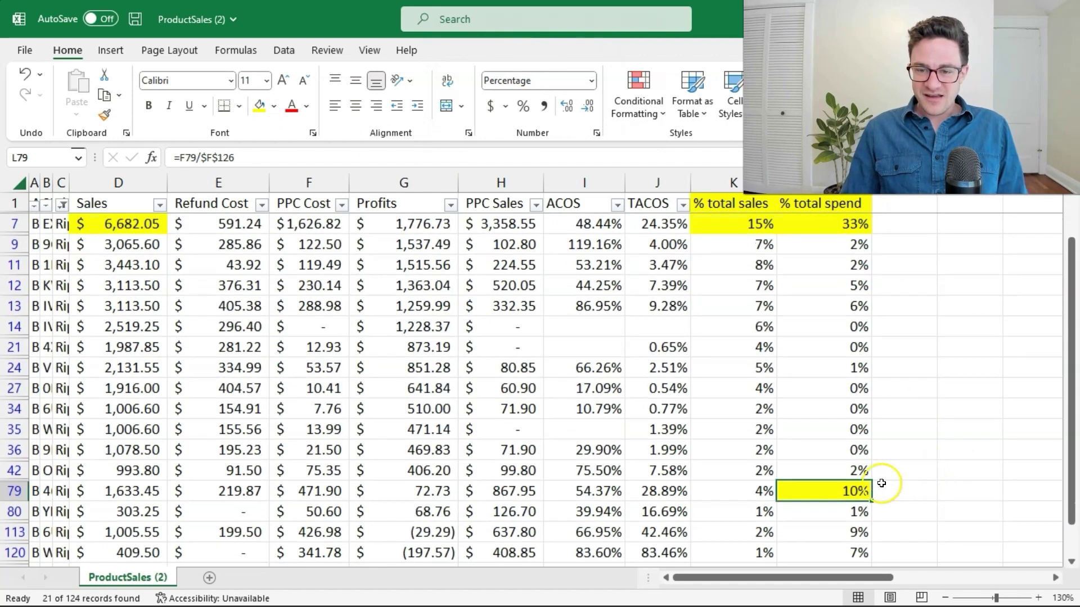